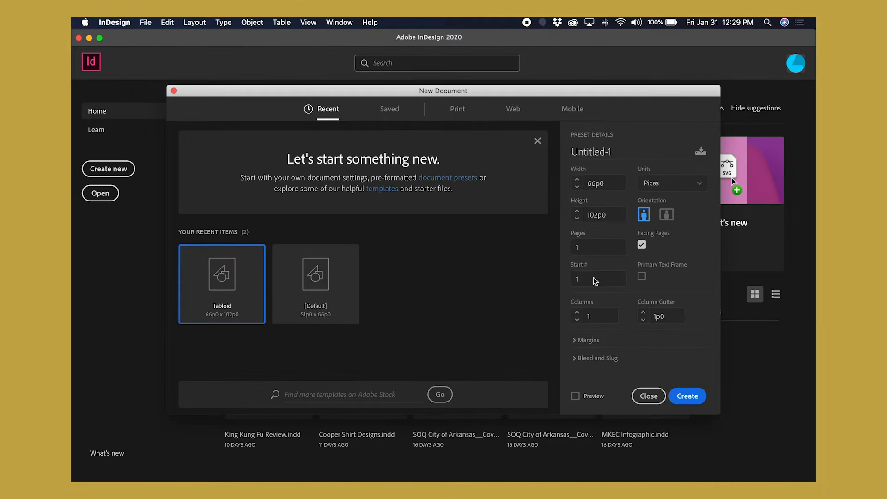
# Set the new document's units to inches and its height to 8.5 in.
pyautogui.click(663, 189)
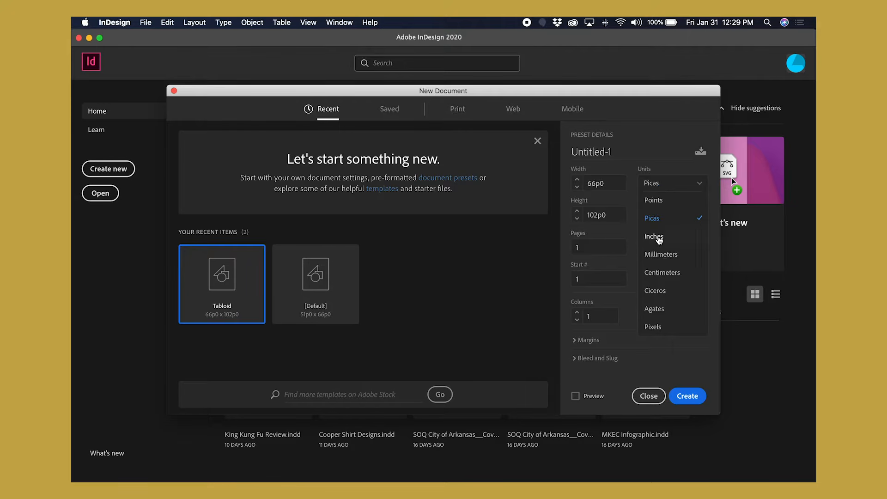
pyautogui.click(658, 237)
pyautogui.click(618, 215)
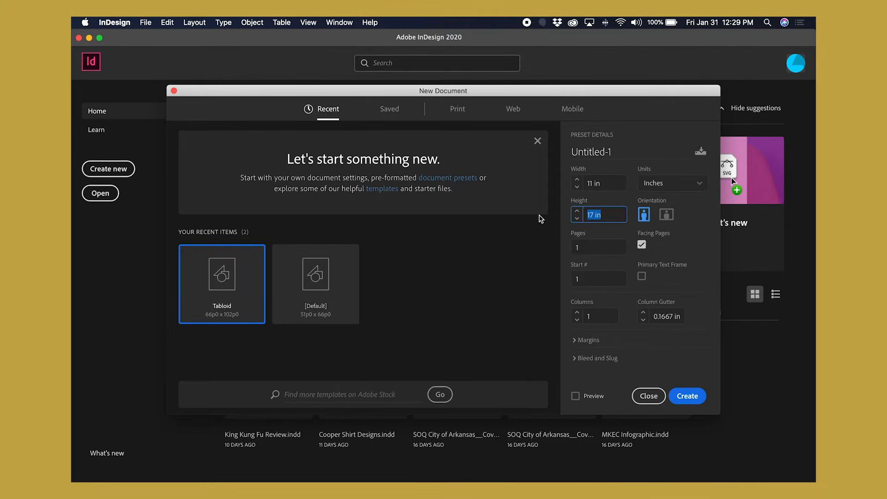
pyautogui.write('8.5')
# Give the new document three columns with a 0.5 in column gutter.
pyautogui.click(577, 313)
pyautogui.click(577, 312)
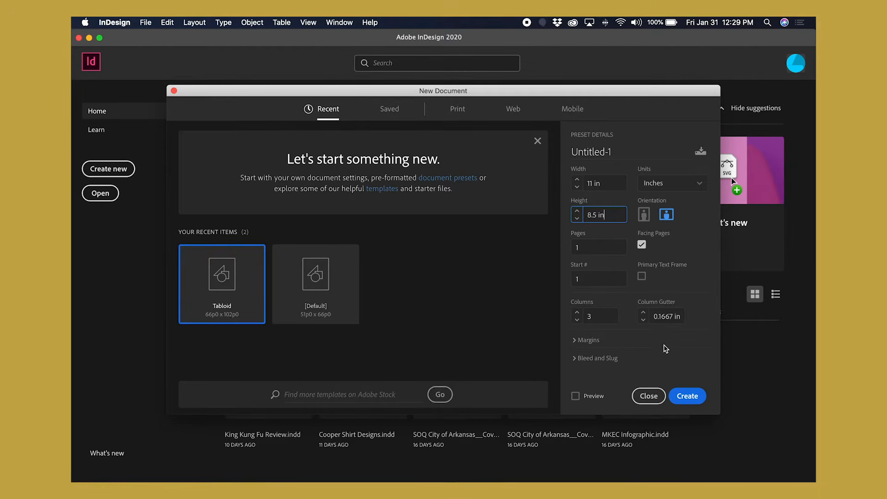
pyautogui.click(643, 314)
pyautogui.click(643, 314)
pyautogui.click(643, 314)
# Set all margins to 0.25 in and create the document with a 0.125 in bleed on every side.
pyautogui.click(587, 340)
pyautogui.click(577, 325)
pyautogui.click(577, 325)
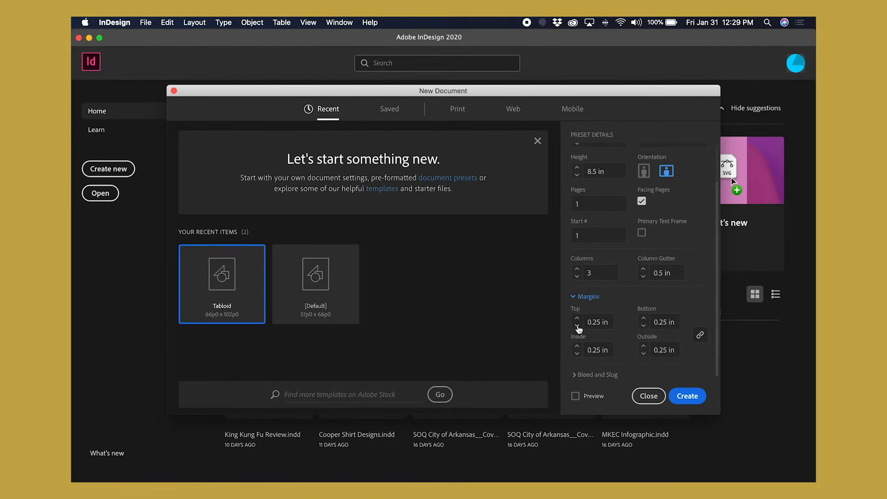
pyautogui.click(593, 375)
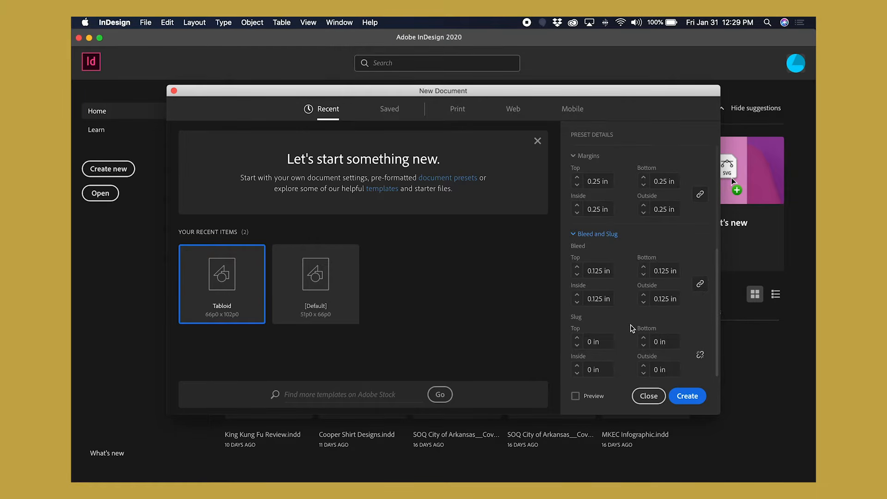
pyautogui.click(686, 401)
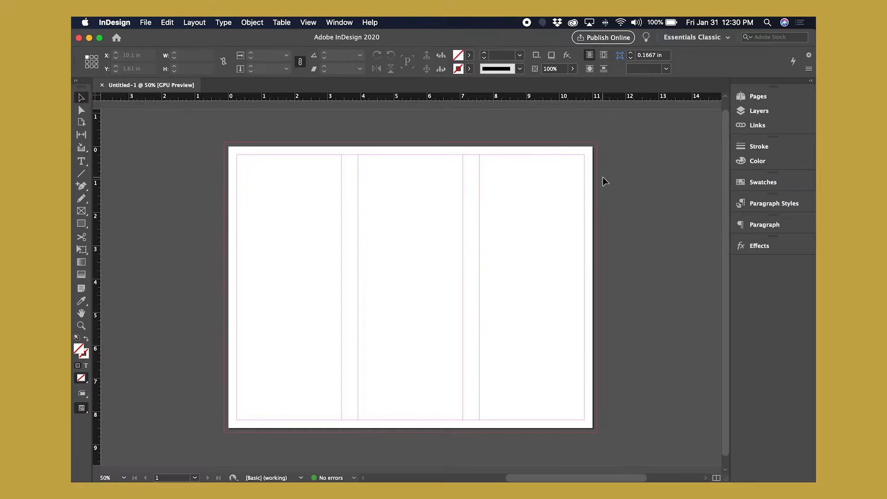
# Examine the blank page's margin, column and bleed guides up close.
pyautogui.press('super+equal')
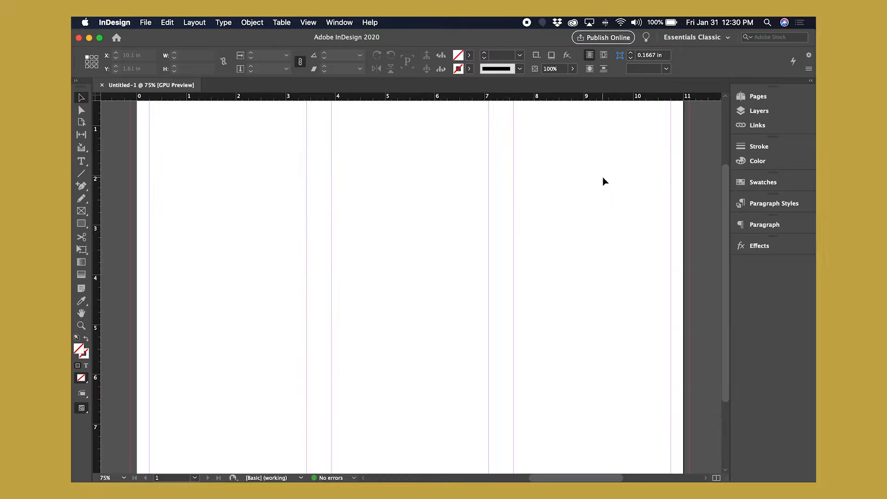
pyautogui.press('super+minus')
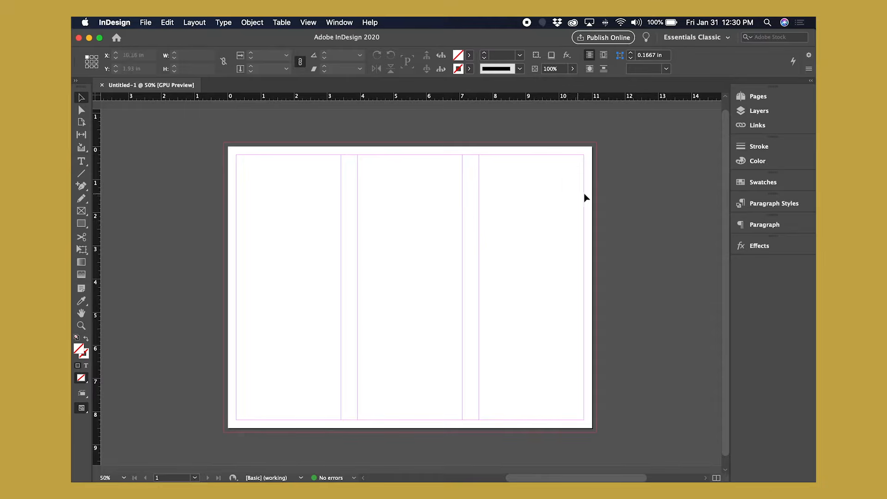
pyautogui.press('super+1')
pyautogui.scroll(5, 583, 194)
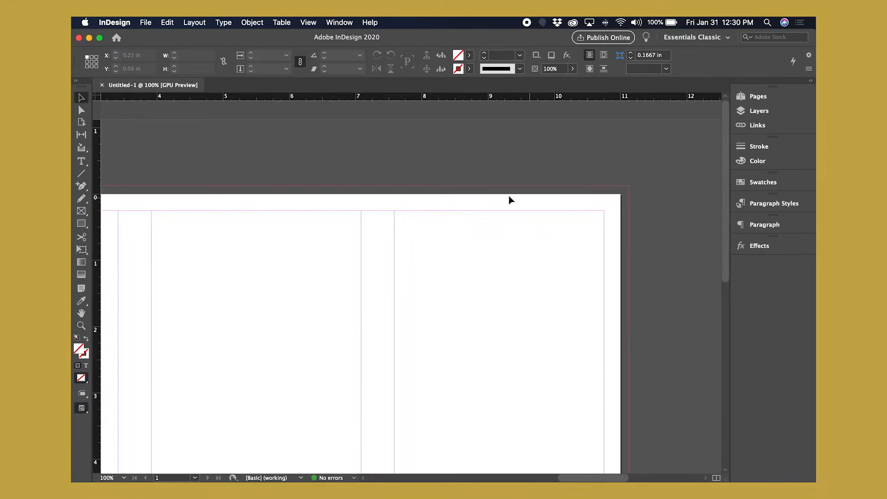
pyautogui.press('super+minus')
pyautogui.press('super+minus')
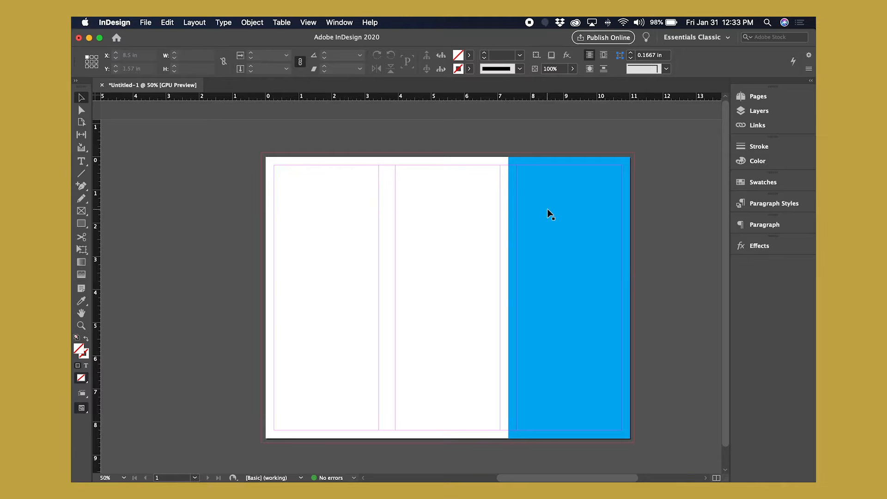
# Undo the blue rectangle's extension to the page edges and fit its bottom edge to the lower margin guide.
pyautogui.press('super+z')
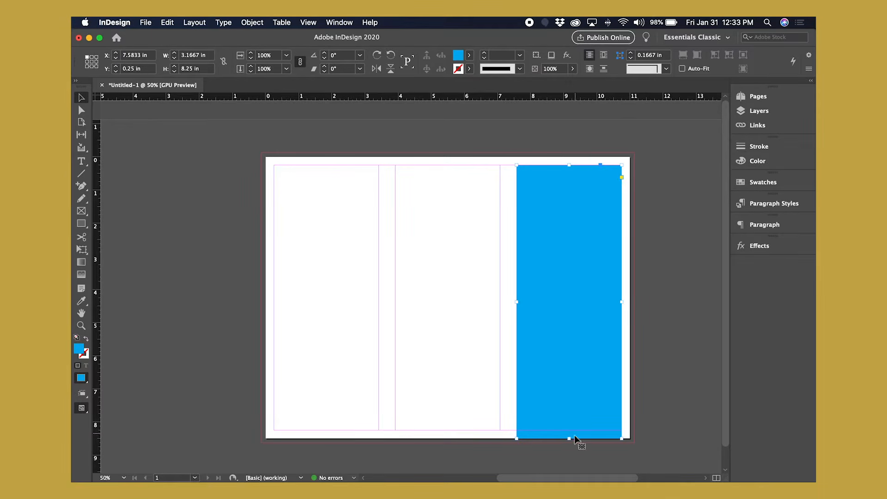
pyautogui.moveTo(568, 438); pyautogui.dragTo(570, 430)
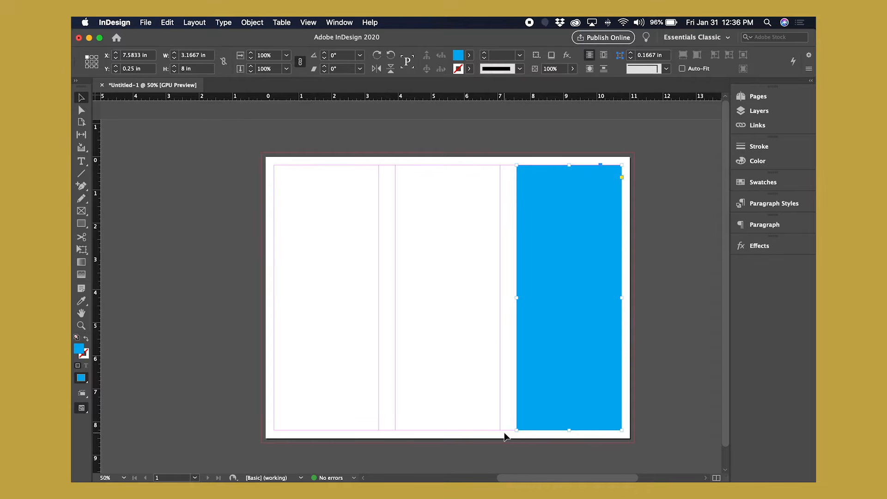
pyautogui.click(662, 221)
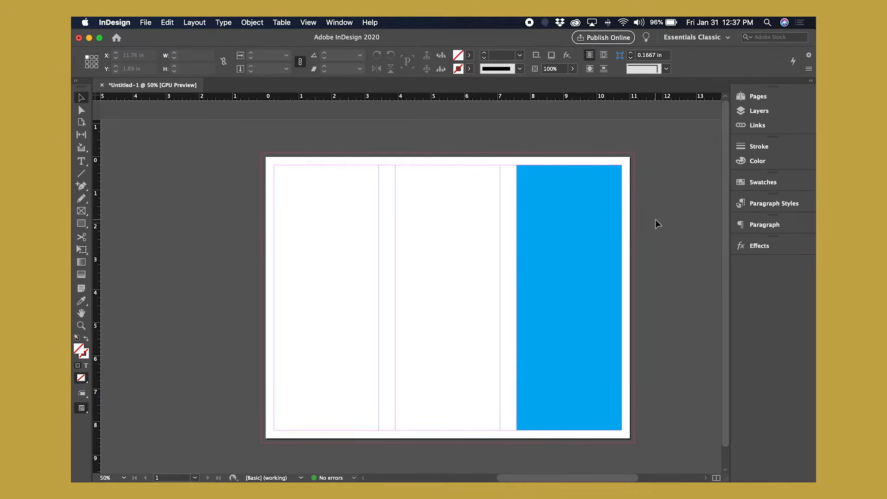
# Extend the blue rectangle's top, right and bottom edges out to the bleed line.
pyautogui.click(575, 183)
pyautogui.moveTo(571, 166); pyautogui.dragTo(572, 153)
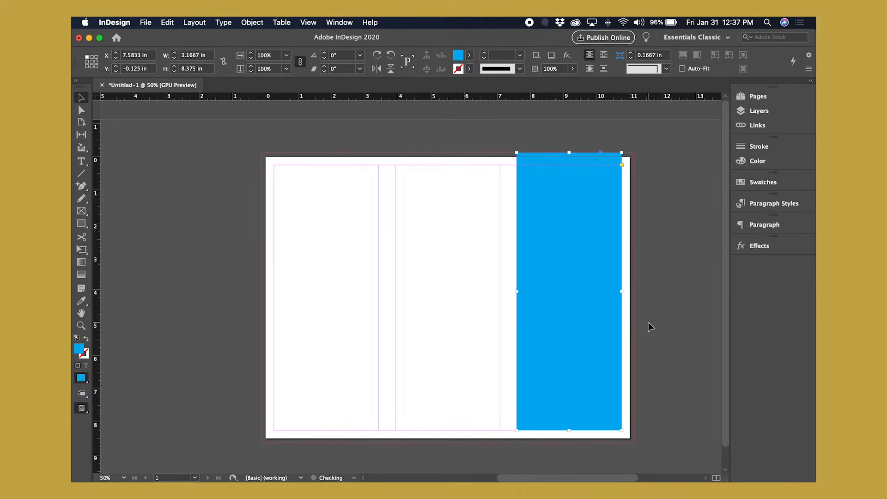
pyautogui.moveTo(621, 291); pyautogui.dragTo(634, 293)
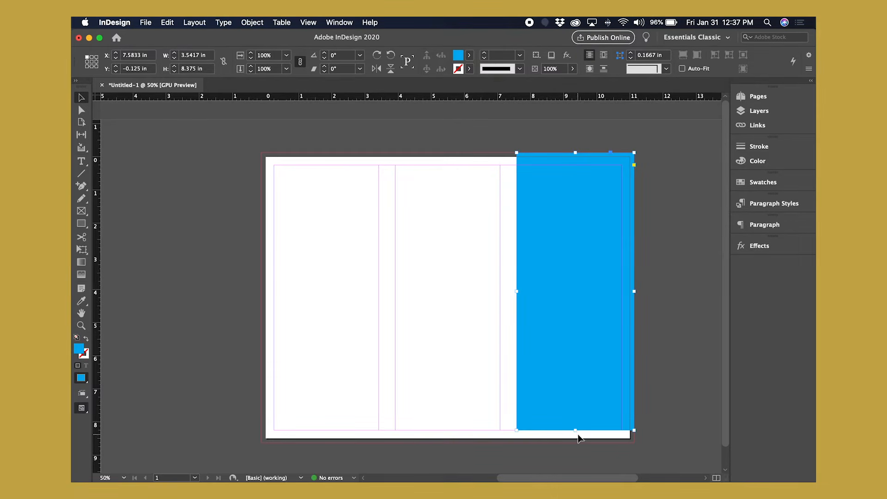
pyautogui.moveTo(576, 430); pyautogui.dragTo(574, 444)
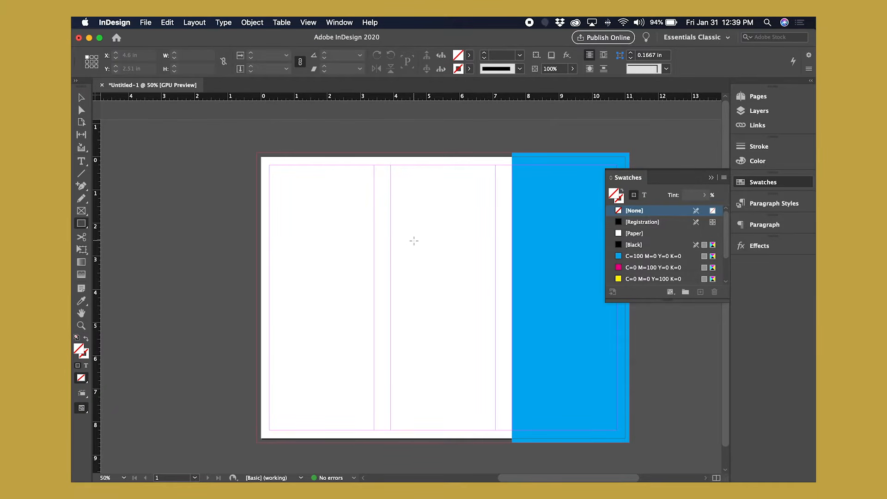
# Create a 0.25 by 0.25 in rectangle in the upper part of the middle column.
pyautogui.click(424, 222)
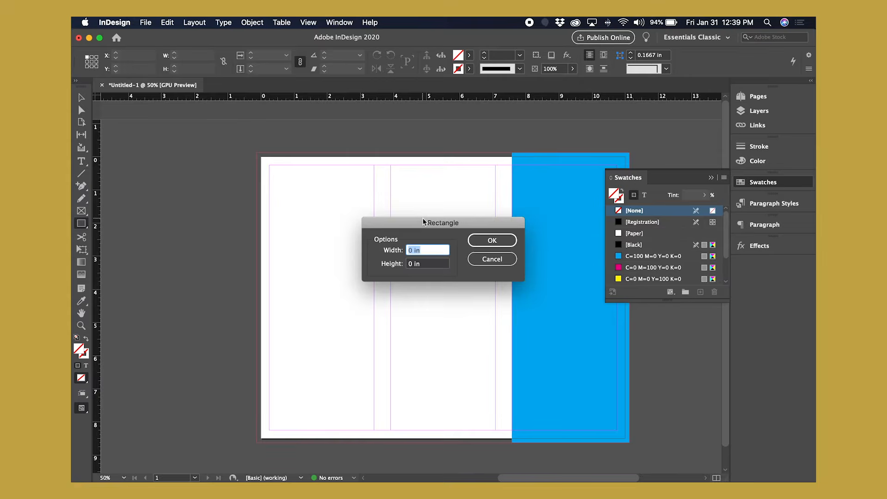
pyautogui.write('.25.2')
pyautogui.press('BackSpace')
pyautogui.press('BackSpace')
pyautogui.press('Tab')
pyautogui.write('.25')
pyautogui.press('Return')
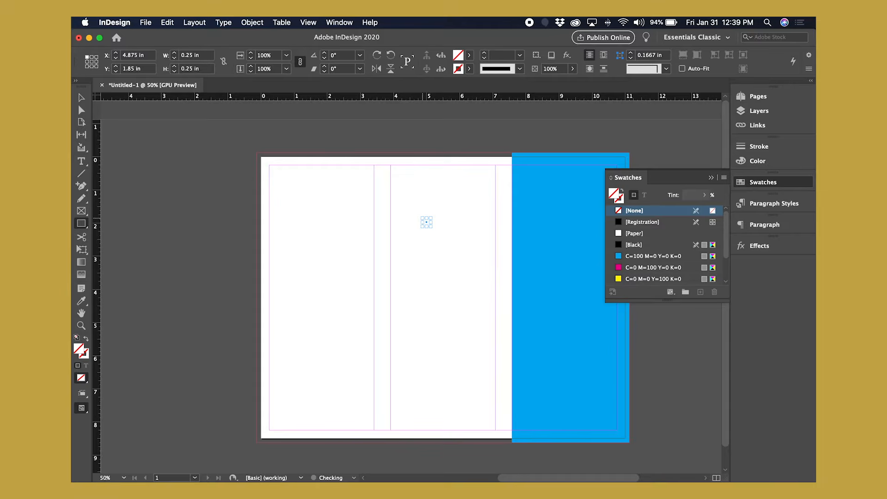
# Fill the small square with the magenta swatch C=0 M=100 Y=0 K=0 and deselect it.
pyautogui.click(635, 268)
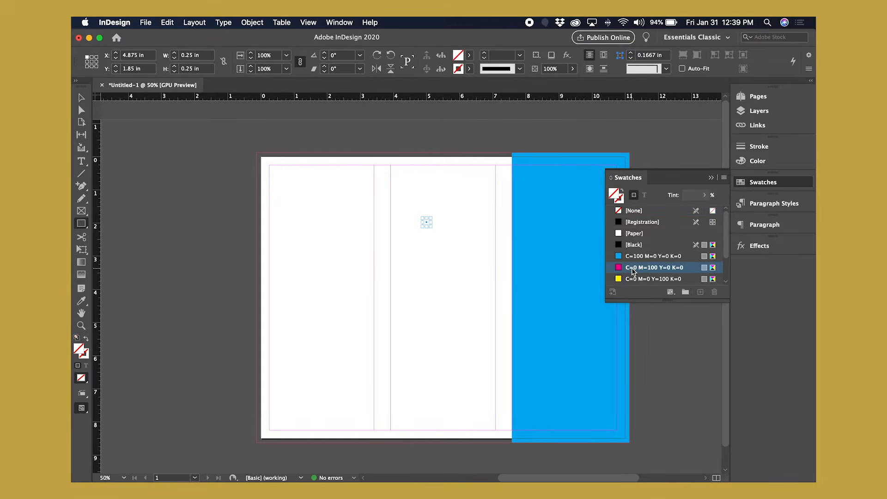
pyautogui.press('v')
pyautogui.click(306, 290)
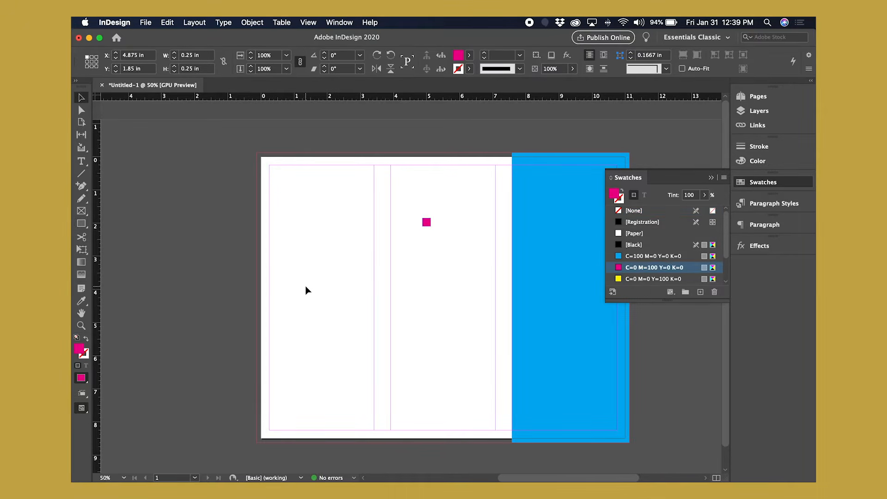
# Align the magenta square with the middle column's left guide and move it toward the pasteboard above the page.
pyautogui.press('super+1')
pyautogui.scroll(4, 474, 348)
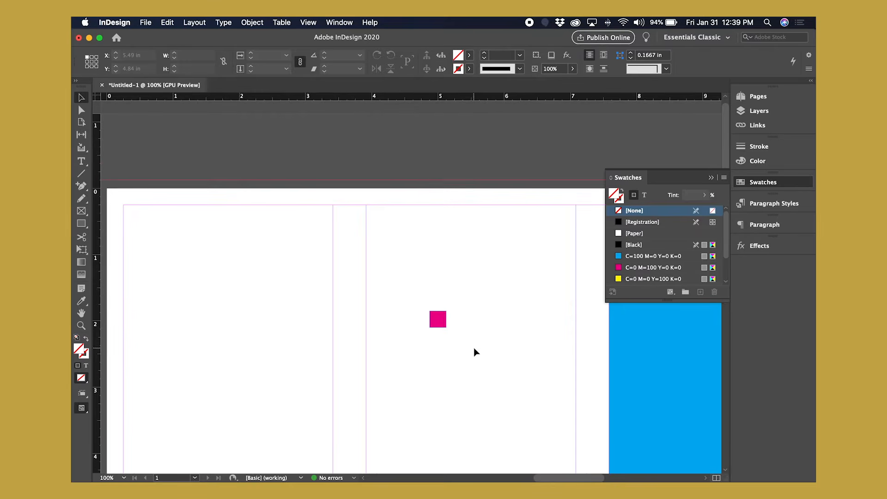
pyautogui.moveTo(449, 324); pyautogui.dragTo(374, 308)
pyautogui.click(482, 217)
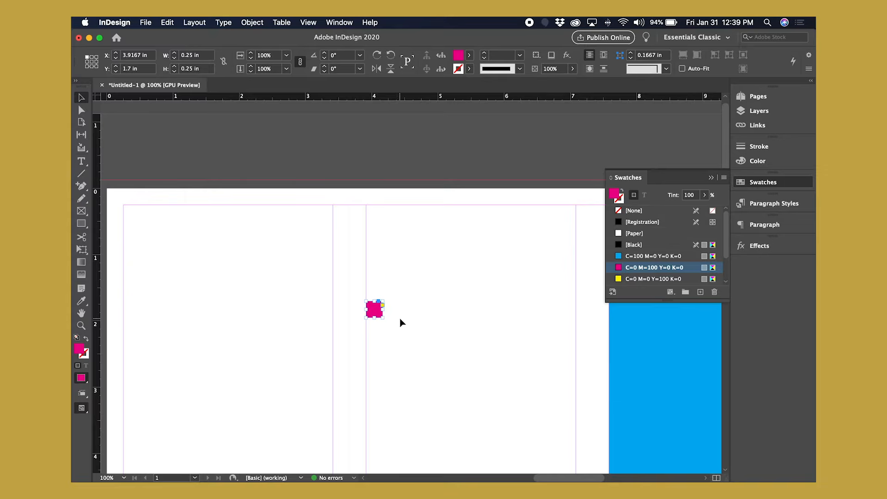
pyautogui.moveTo(376, 312); pyautogui.dragTo(429, 137)
pyautogui.click(456, 303)
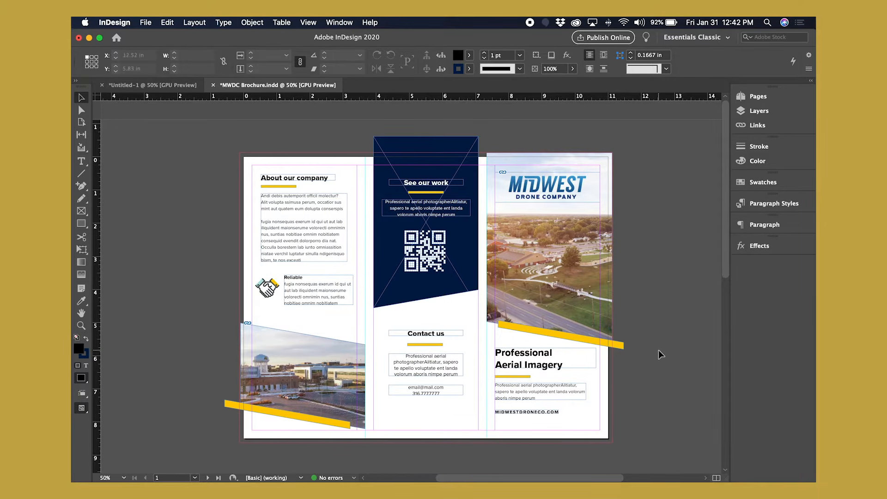
# Review the MWDC brochure's first page in preview without guides or frame edges, and return to the normal view.
pyautogui.hscroll(1, 658, 350)
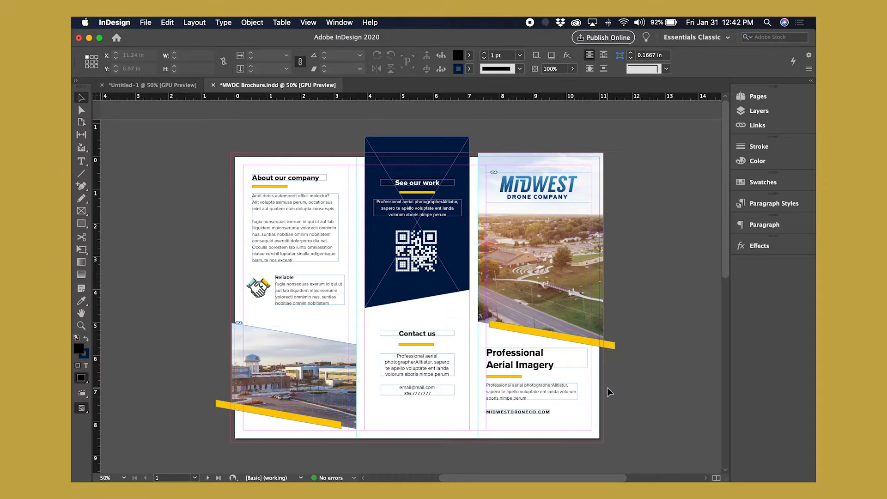
pyautogui.hscroll(2, 607, 387)
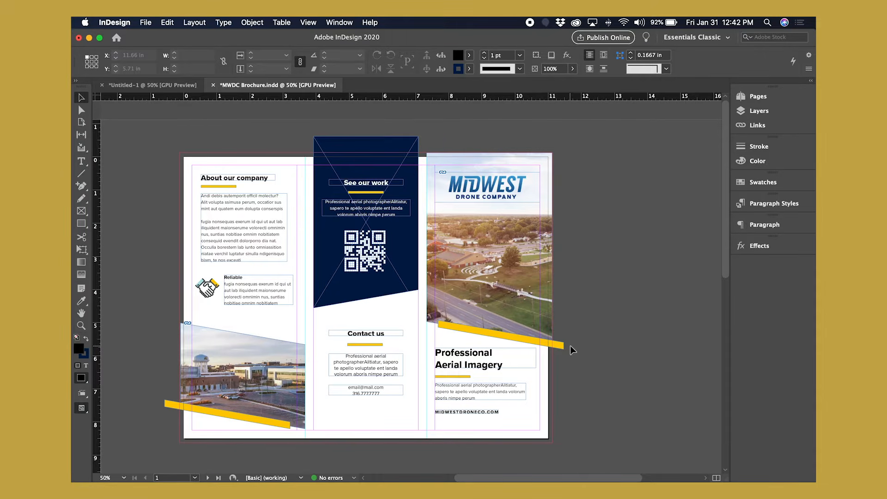
pyautogui.press('w')
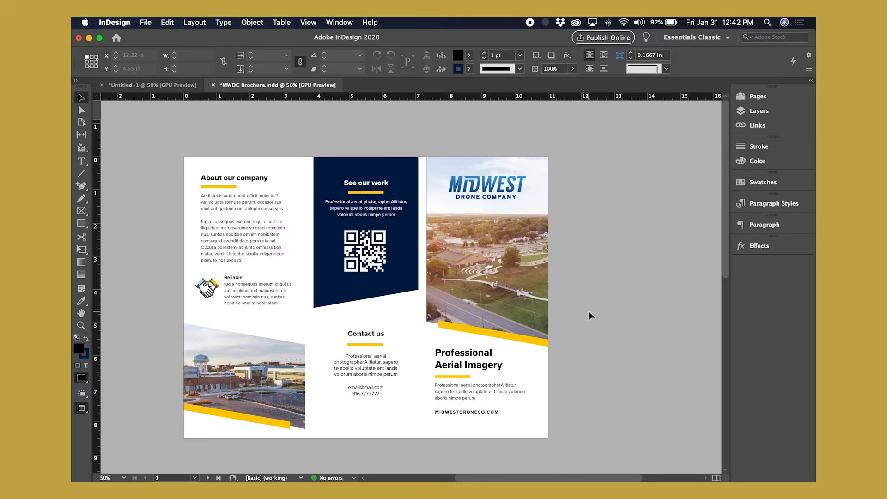
pyautogui.scroll(-1, 552, 307)
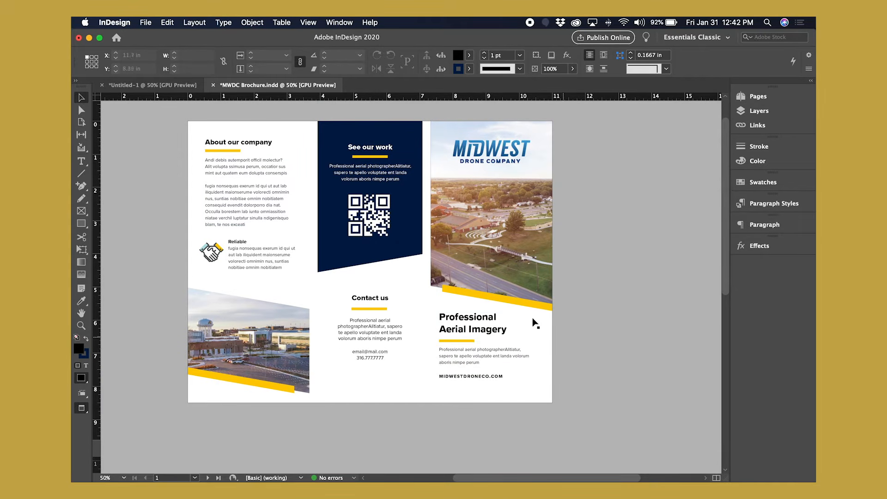
pyautogui.scroll(-1, 525, 319)
pyautogui.scroll(1, 525, 322)
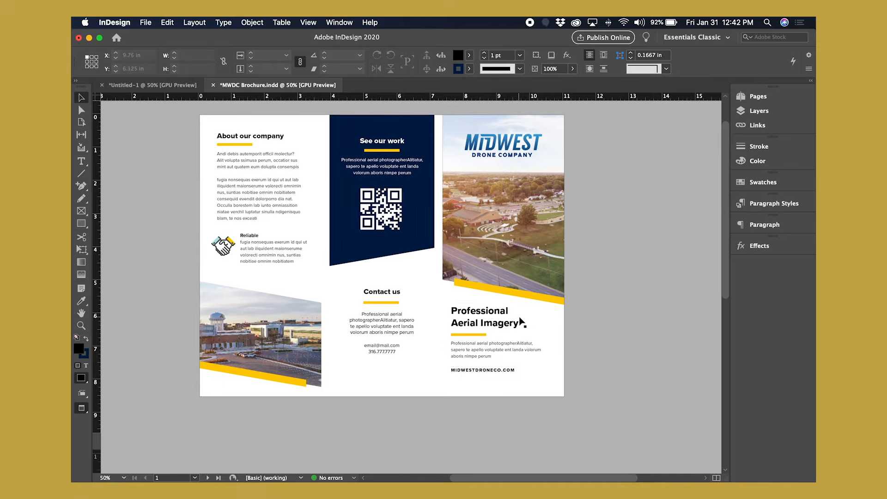
pyautogui.hscroll(-1, 525, 322)
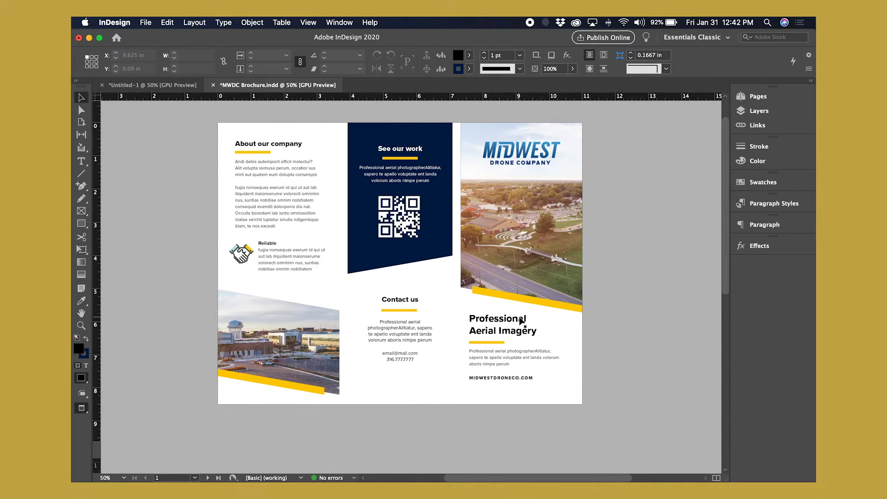
pyautogui.press('w')
# Look over the brochure's second page and the heading placement and contact panel on its first page.
pyautogui.scroll(-7, 390, 250)
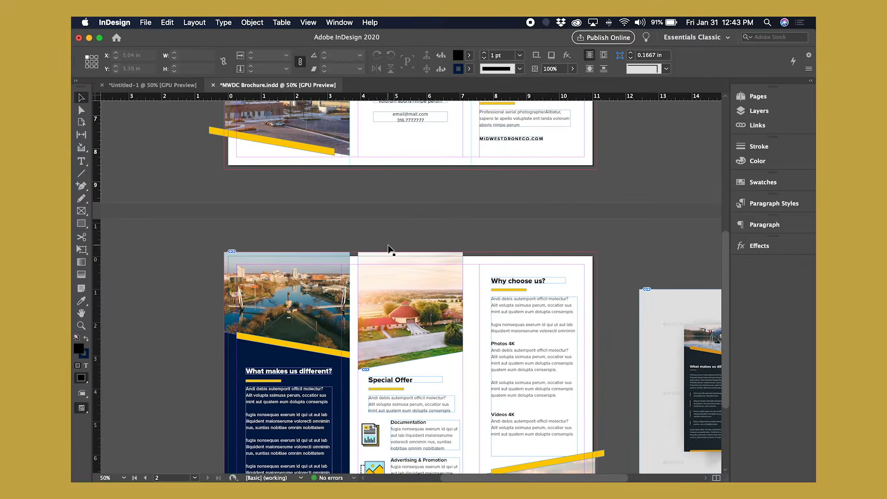
pyautogui.scroll(7, 436, 325)
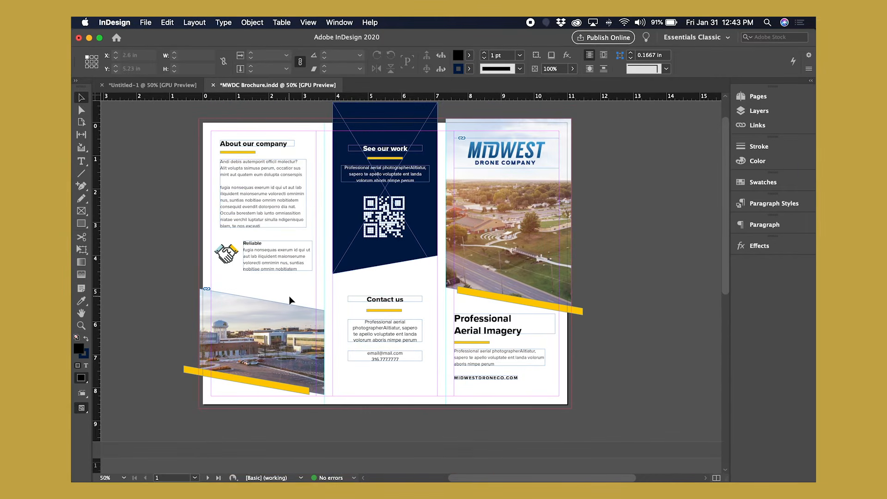
pyautogui.click(457, 322)
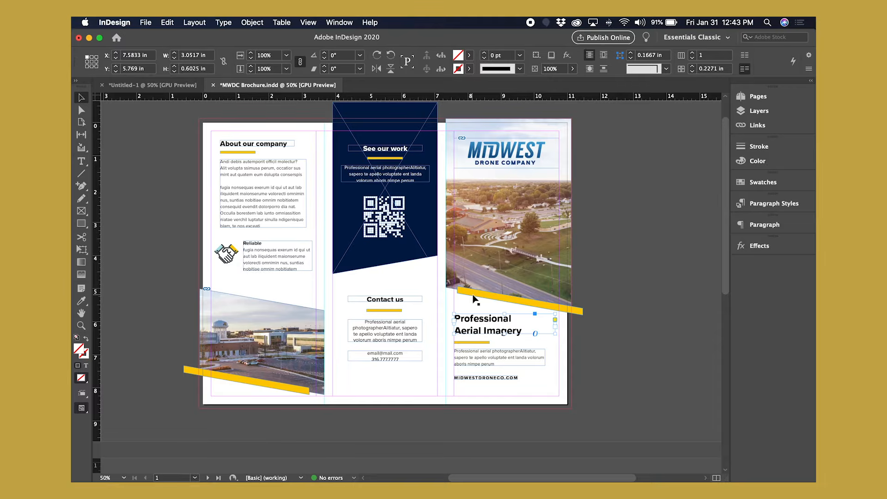
pyautogui.click(575, 326)
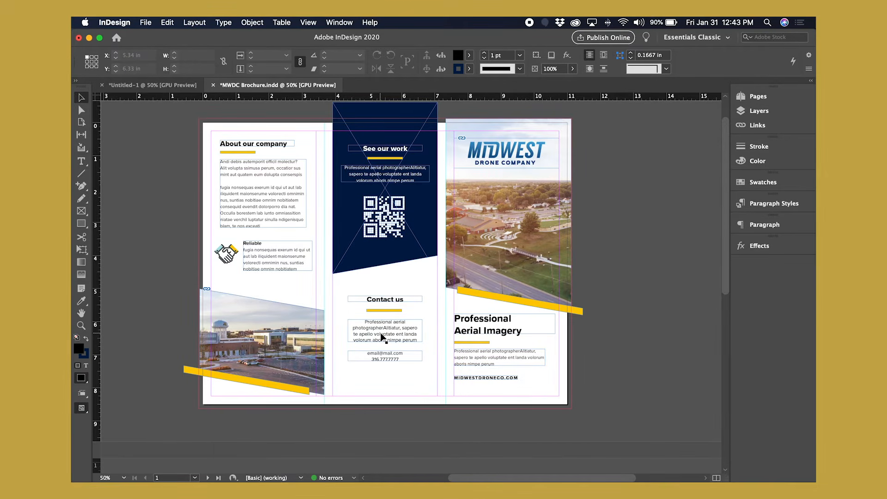
pyautogui.scroll(-1, 429, 358)
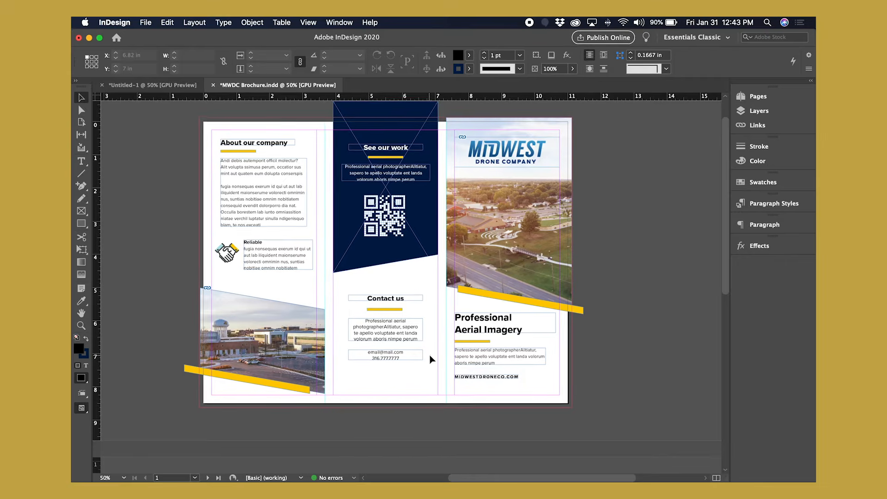
pyautogui.scroll(-1, 430, 359)
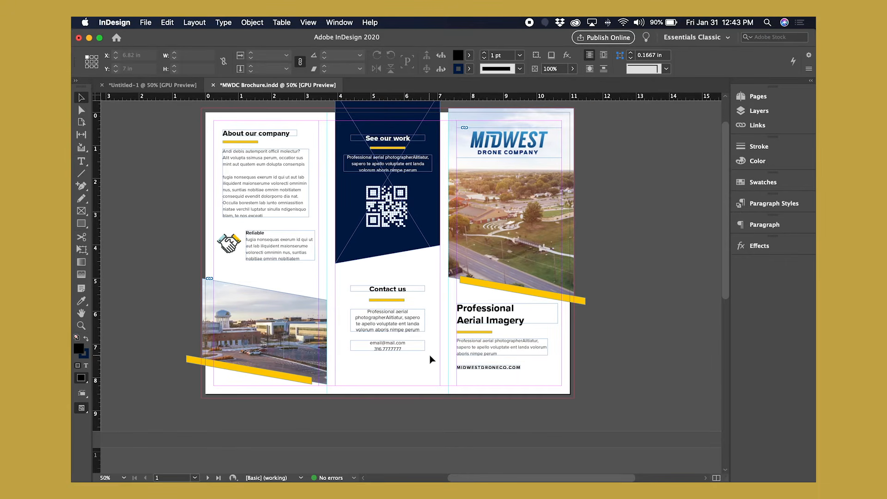
# Look over the text, photo and icon placement in the panels on both pages of the MWDC brochure.
pyautogui.scroll(-5, 430, 358)
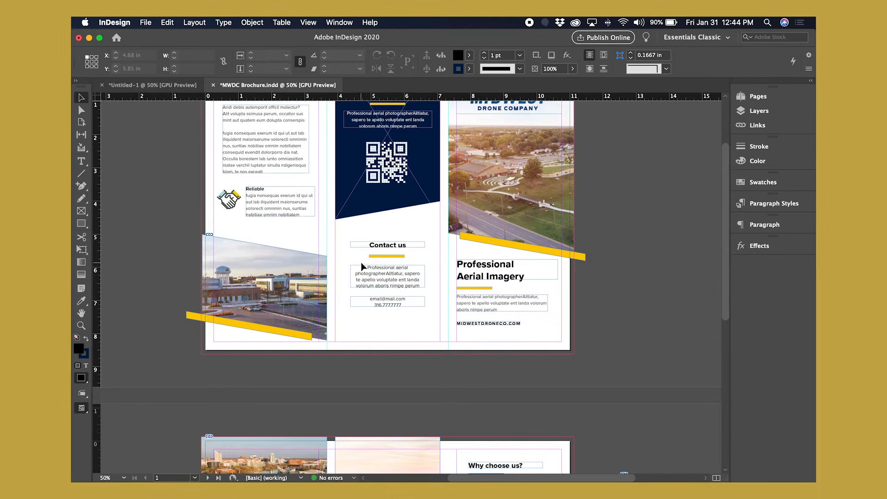
pyautogui.scroll(-10, 380, 267)
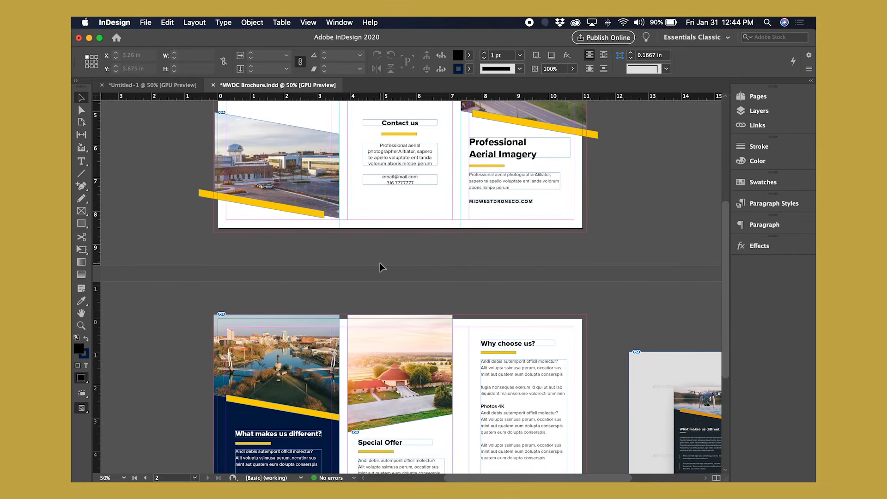
pyautogui.scroll(-10, 380, 262)
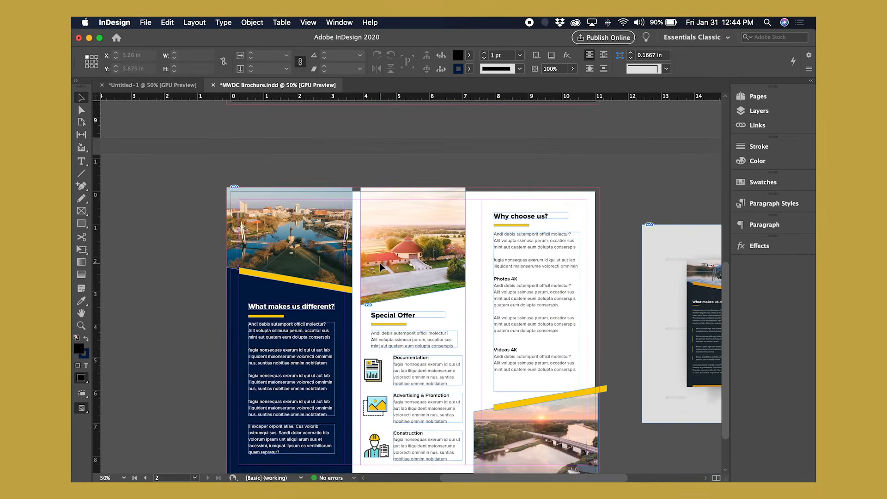
pyautogui.scroll(20, 379, 263)
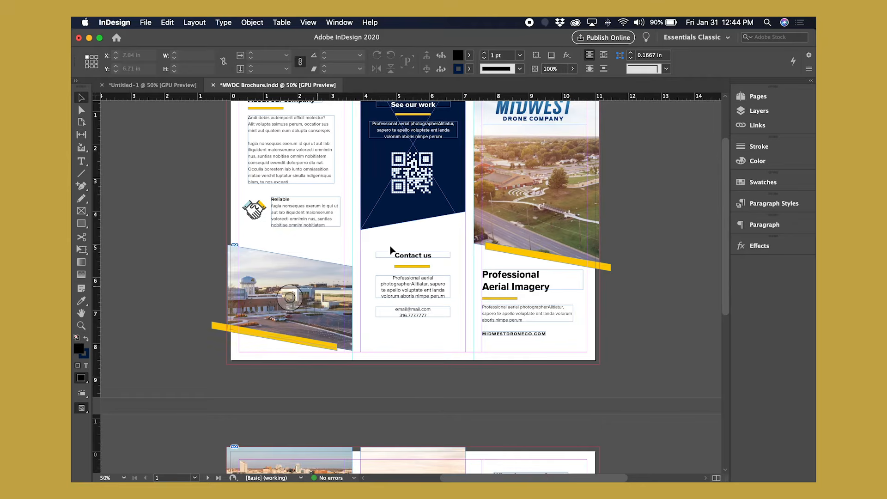
pyautogui.scroll(6, 384, 301)
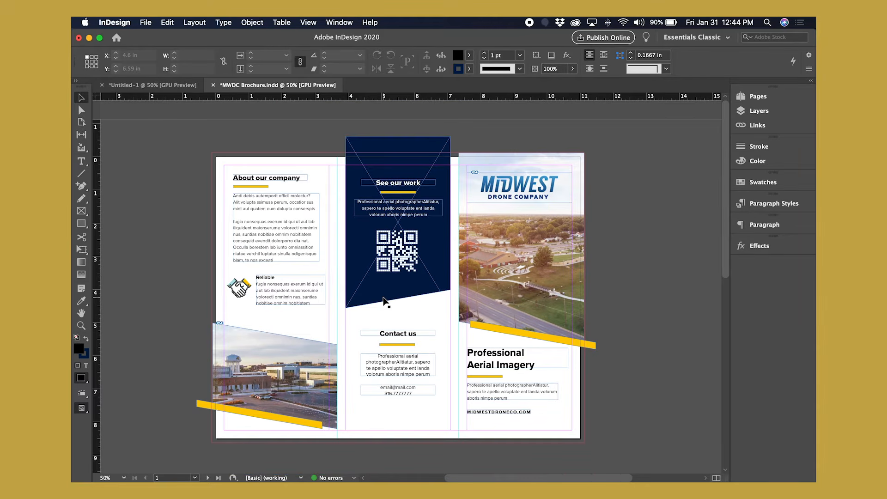
pyautogui.scroll(-3, 384, 301)
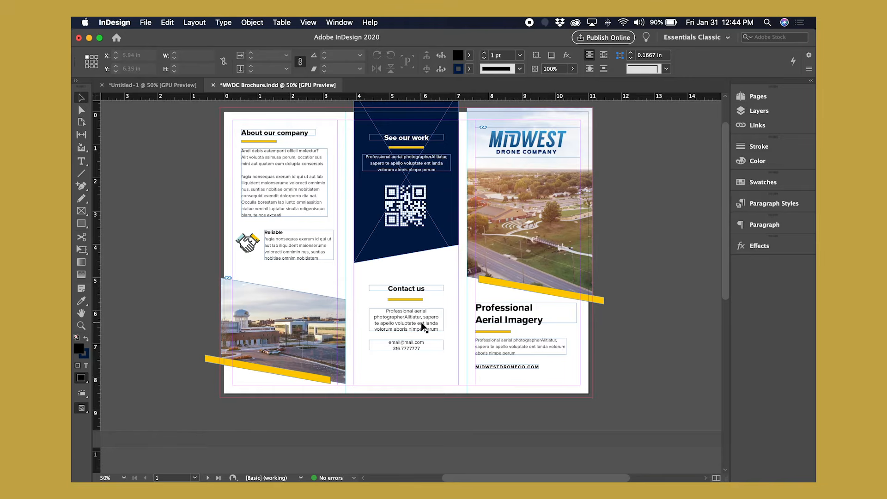
pyautogui.scroll(-15, 421, 327)
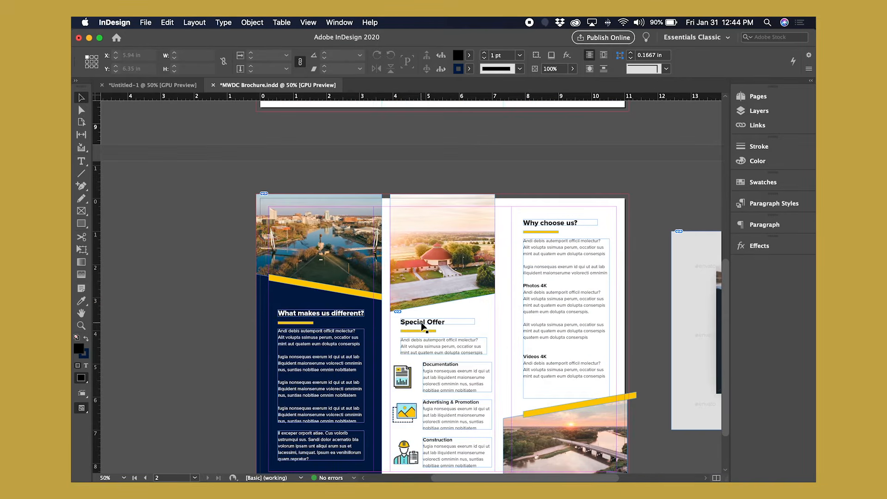
# Examine the brochure in preview without guides or frame edges, checking how the first page's panels and photos are trimmed.
pyautogui.scroll(-3, 421, 326)
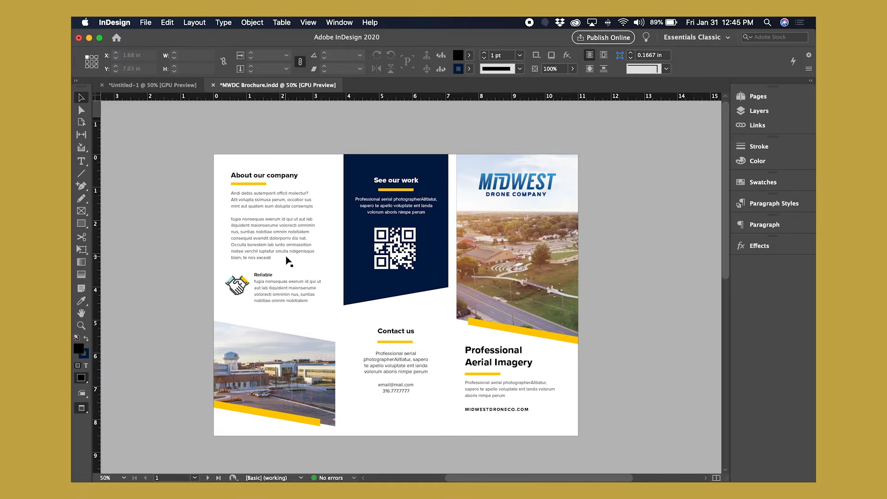
pyautogui.scroll(-5, 276, 267)
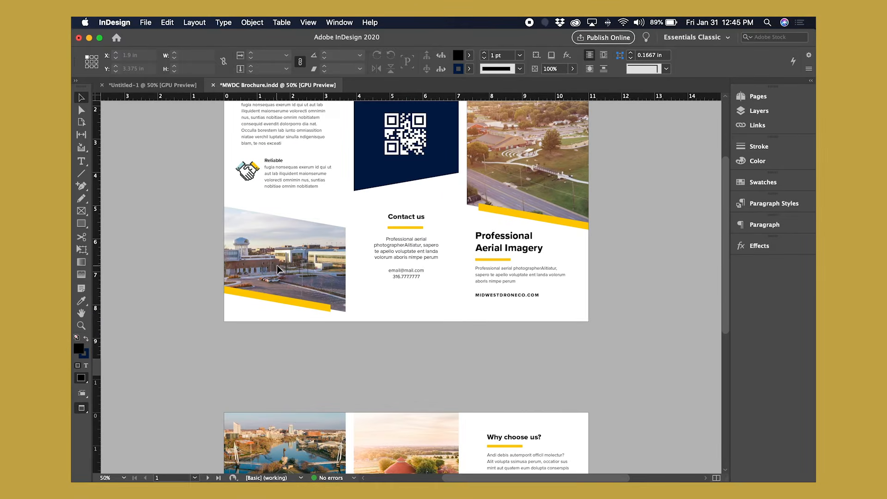
pyautogui.scroll(-5, 277, 269)
pyautogui.click(286, 314)
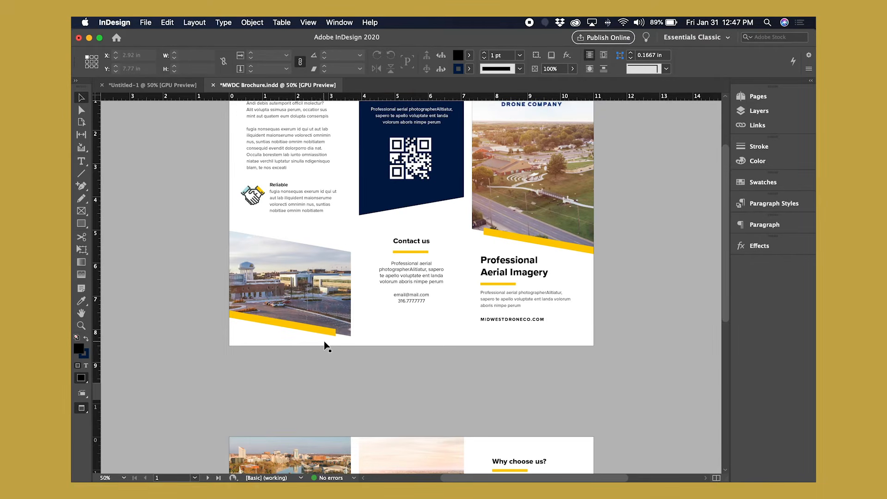
# Return to the normal view and check how the photos and yellow bars on both pages extend past the page edges.
pyautogui.press('w')
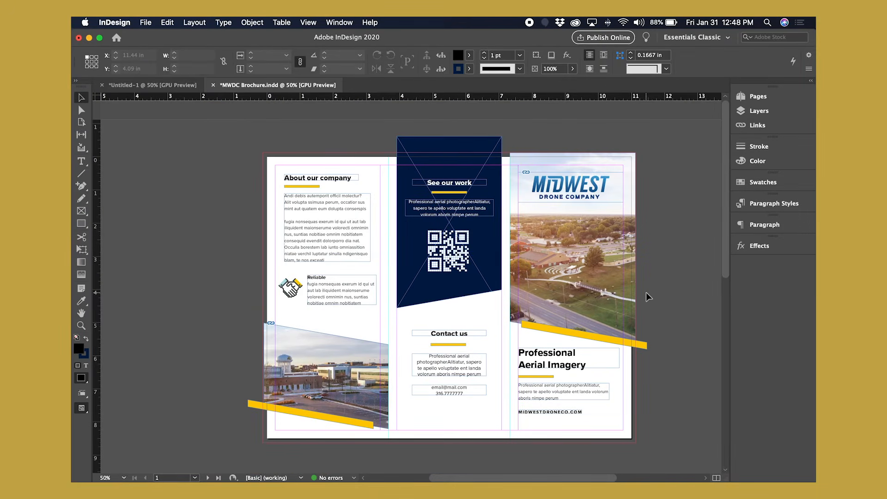
pyautogui.scroll(-5, 648, 297)
pyautogui.scroll(-4, 649, 296)
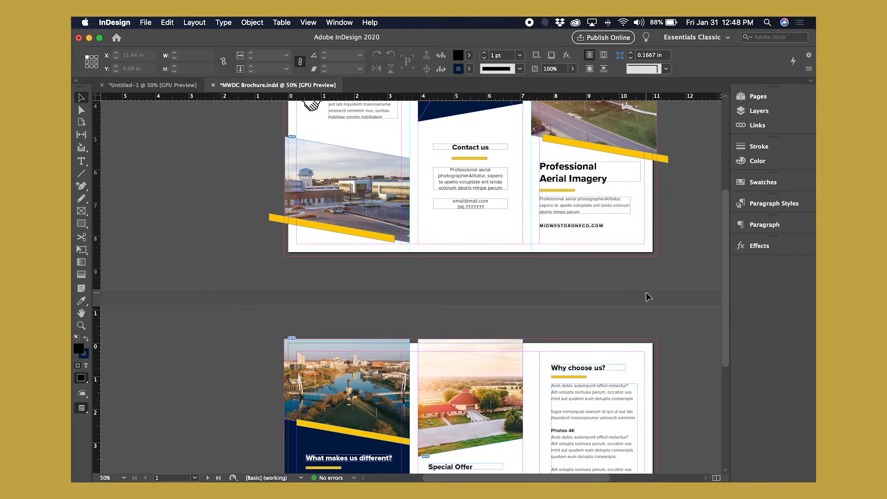
pyautogui.scroll(7, 649, 296)
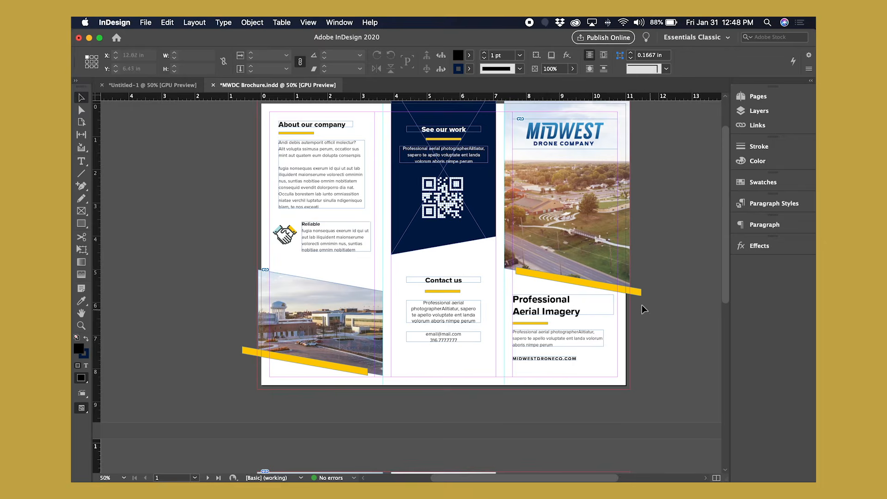
pyautogui.scroll(1, 640, 218)
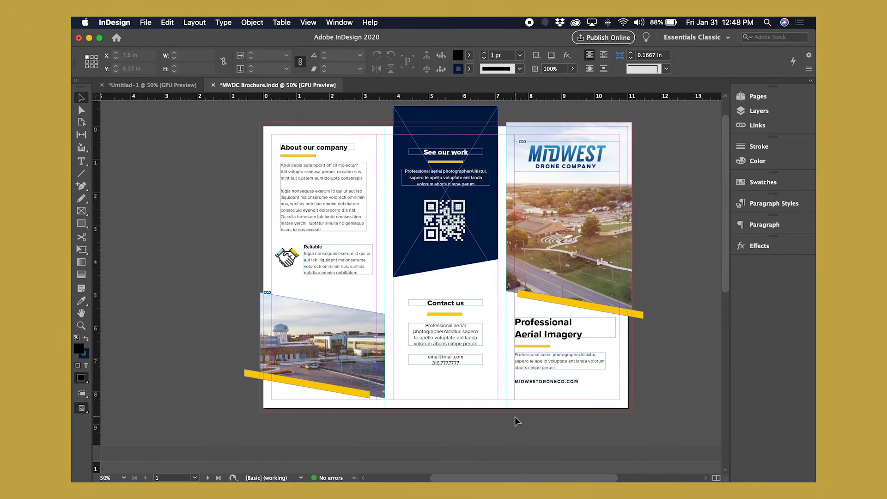
# Extend the outer edge of the first page's building photo frame to the bleed line at X −0.125 in.
pyautogui.click(284, 356)
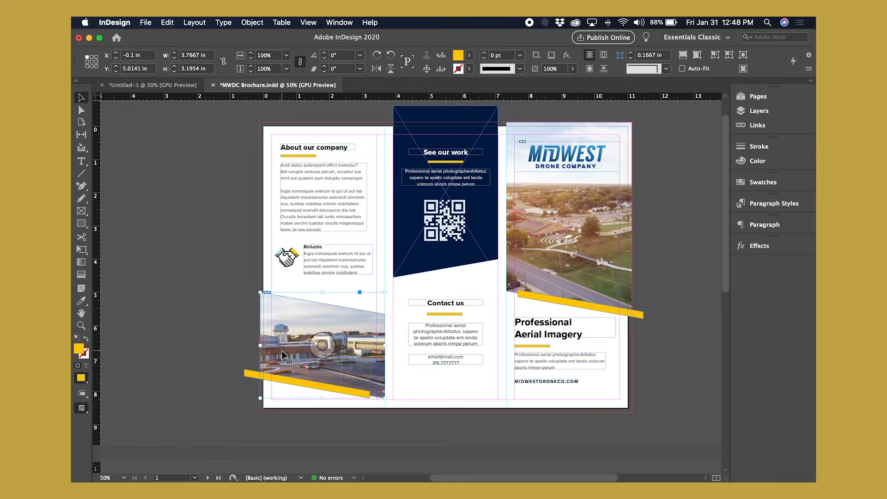
pyautogui.press('super+equal')
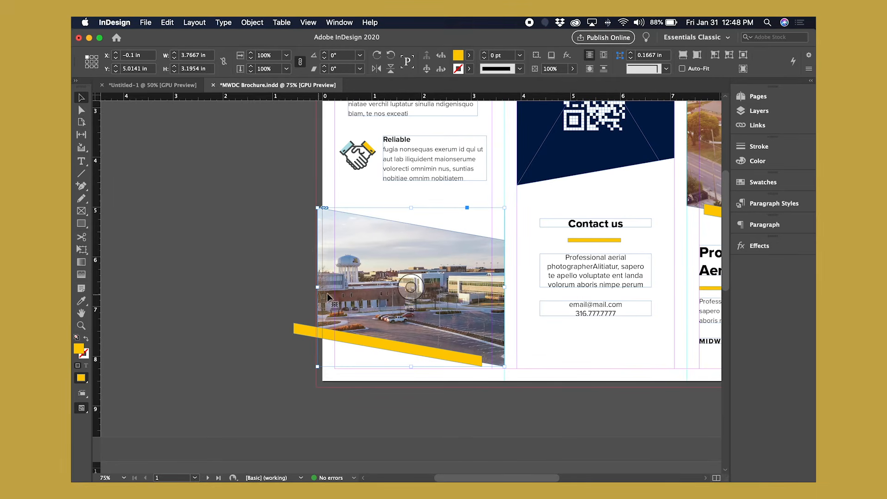
pyautogui.moveTo(317, 287); pyautogui.dragTo(314, 286)
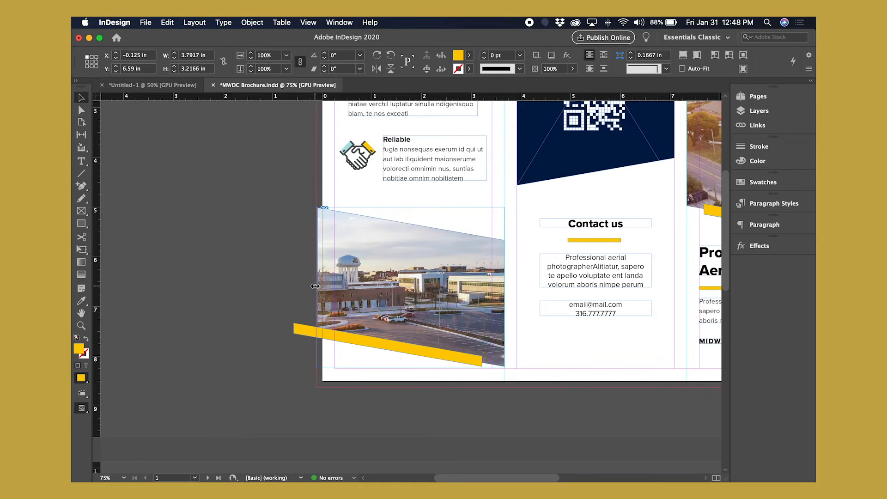
# Set up an Adobe PDF (Print) export named MWDC Brochure in the MWDC Brochure Folder, replacing the existing PDF.
pyautogui.click(145, 23)
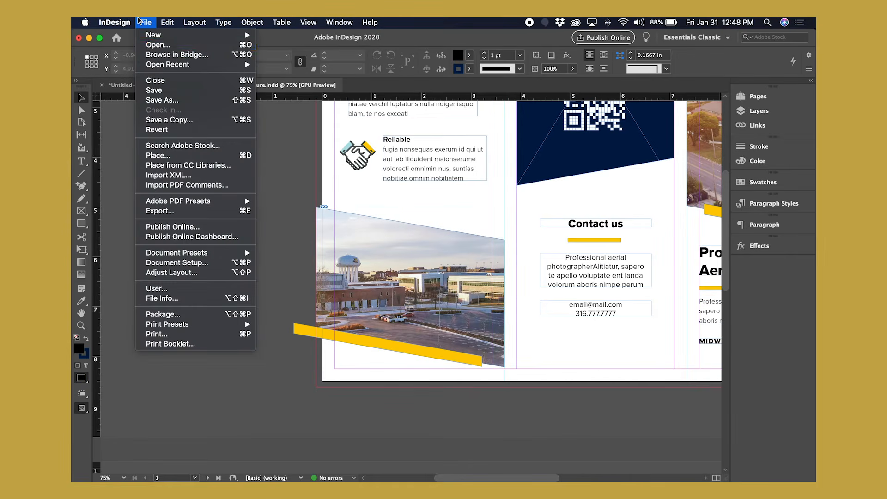
pyautogui.click(167, 213)
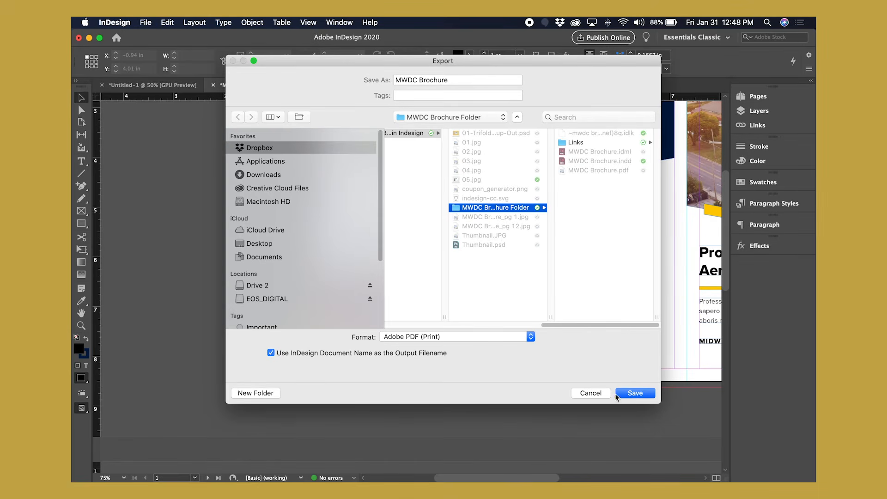
pyautogui.click(635, 393)
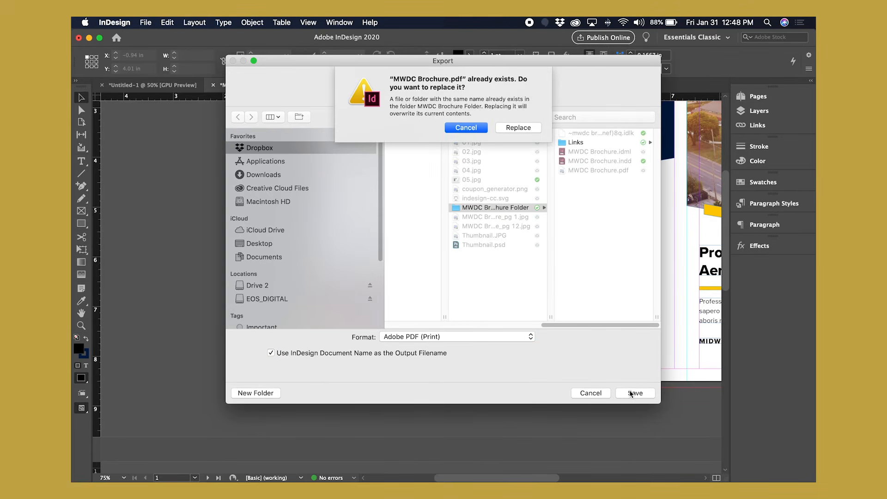
pyautogui.click(526, 130)
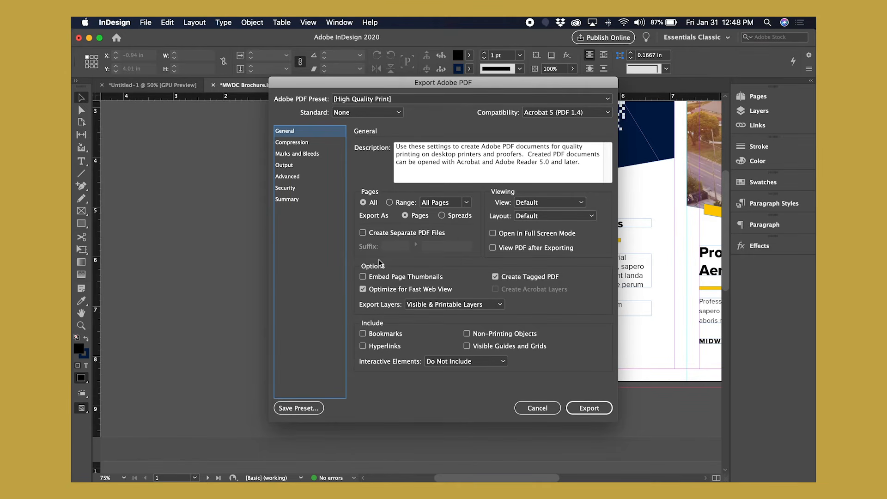
# Include crop marks, registration marks, color bars and page information in the PDF, and use the document bleed settings.
pyautogui.press('Down')
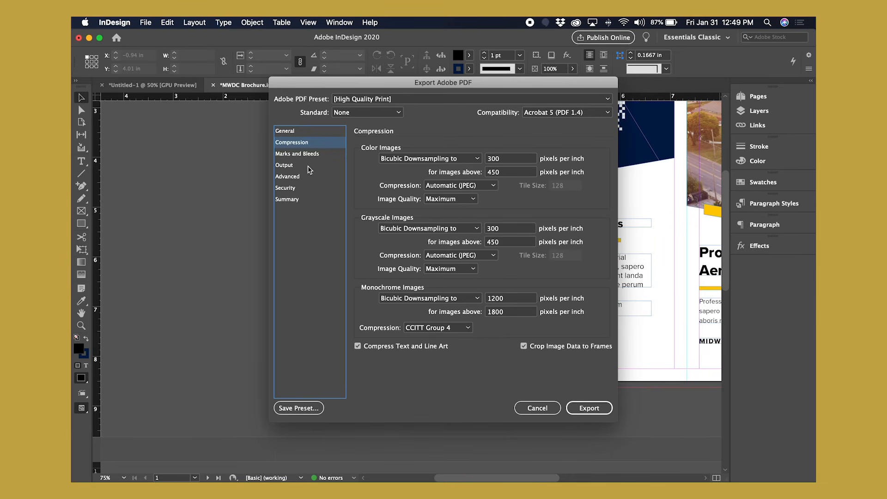
pyautogui.click(300, 154)
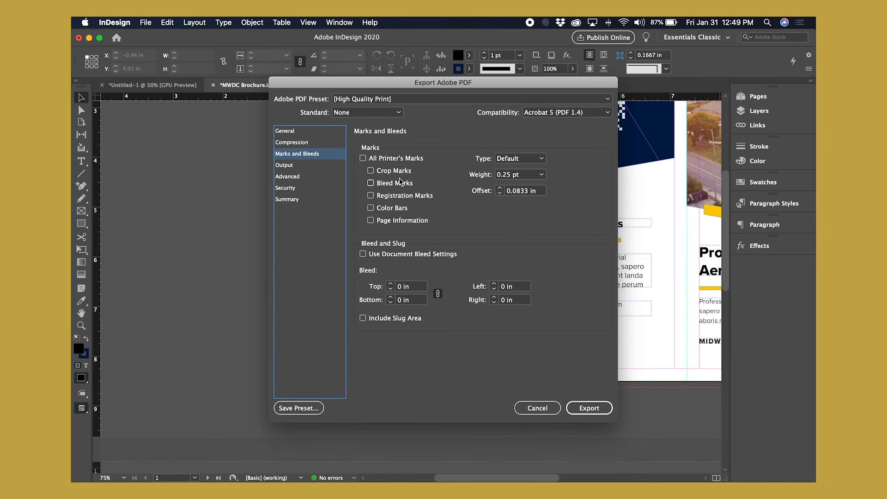
pyautogui.click(370, 171)
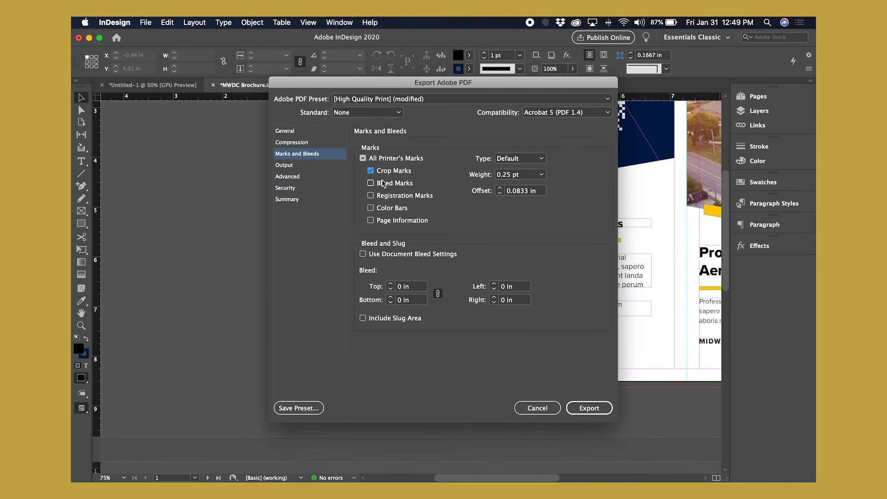
pyautogui.click(371, 195)
pyautogui.click(371, 221)
pyautogui.click(362, 254)
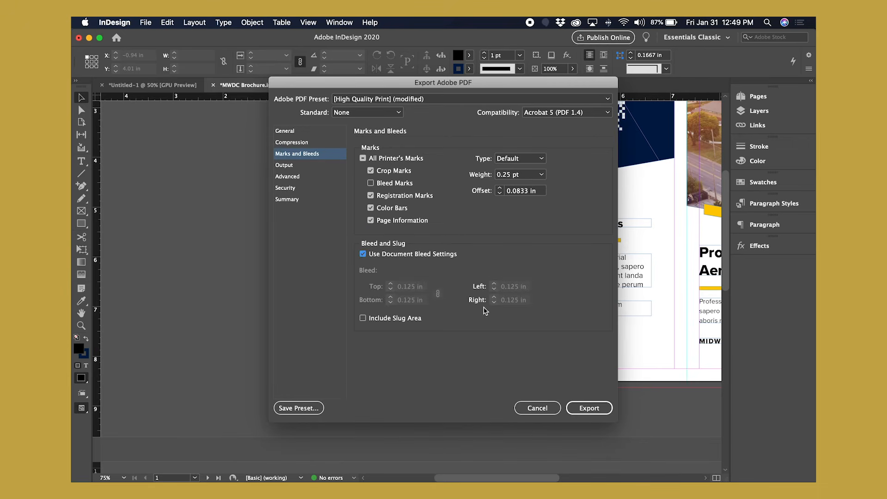
# Set the printer's marks weight to 0.125 pt with the default mark type, and export the PDF.
pyautogui.click(535, 176)
pyautogui.click(535, 165)
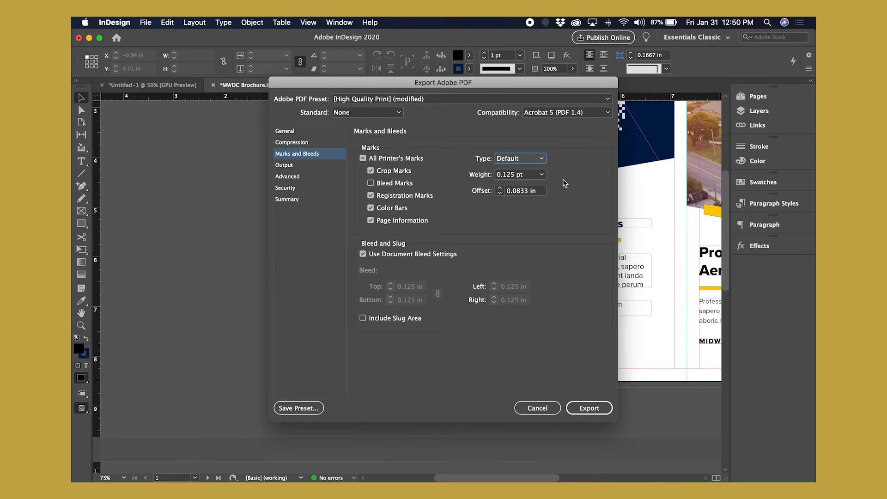
pyautogui.click(535, 175)
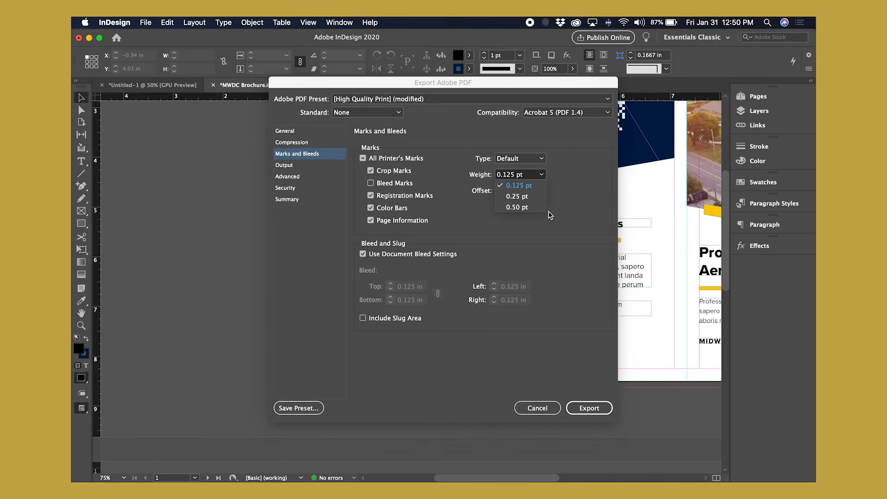
pyautogui.click(561, 198)
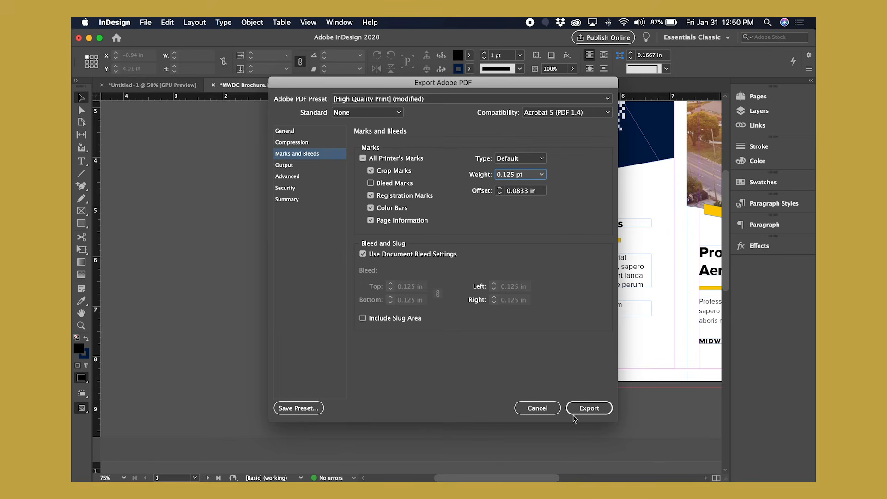
pyautogui.click(587, 409)
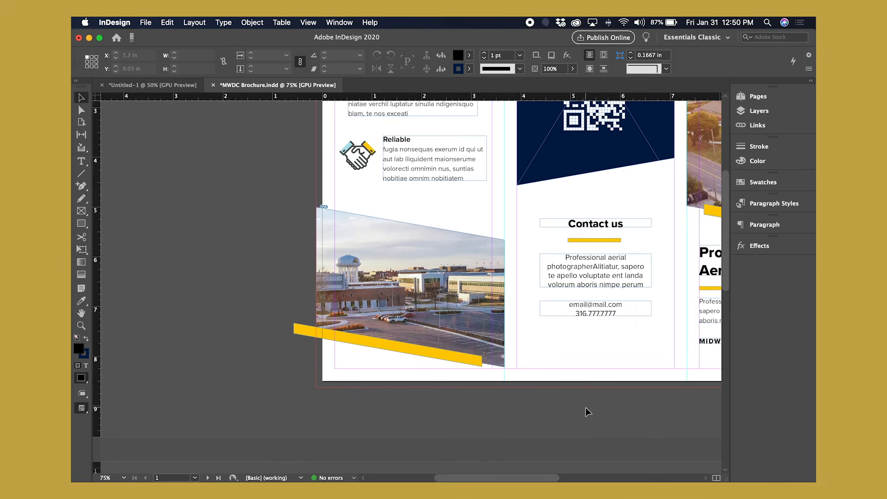
# Switch to Finder and open the exported MWDC Brochure.pdf from the MWDC Brochure Folder.
pyautogui.moveTo(282, 480)
pyautogui.click(279, 464)
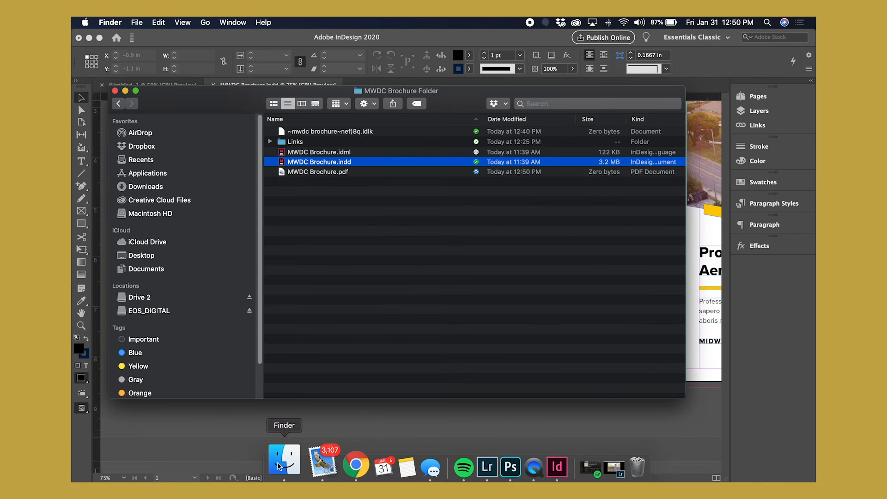
pyautogui.click(334, 172)
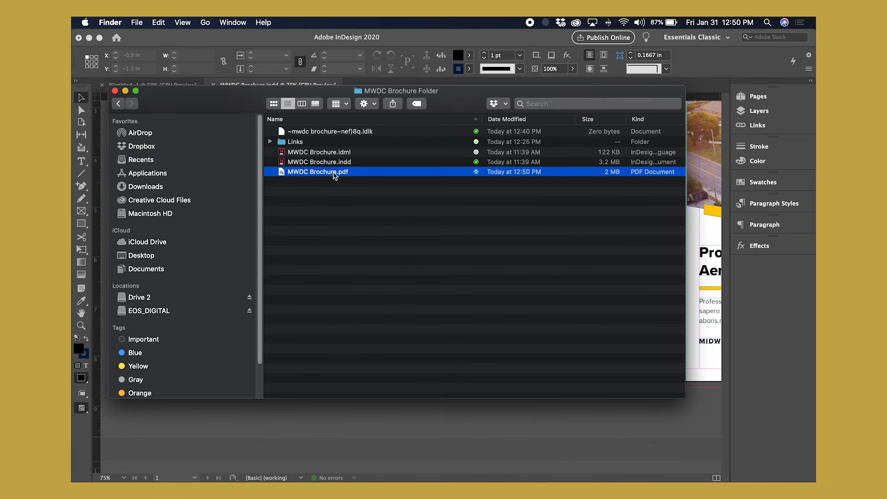
pyautogui.doubleClick(334, 173)
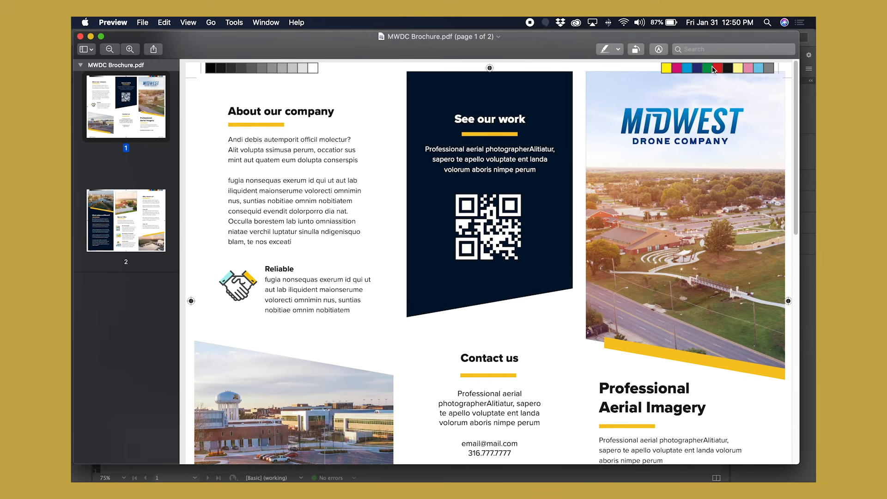
# Examine the color bars, registration marks, crop marks and page information around the pages of the exported PDF.
pyautogui.scroll(-1, 296, 99)
pyautogui.scroll(1, 291, 109)
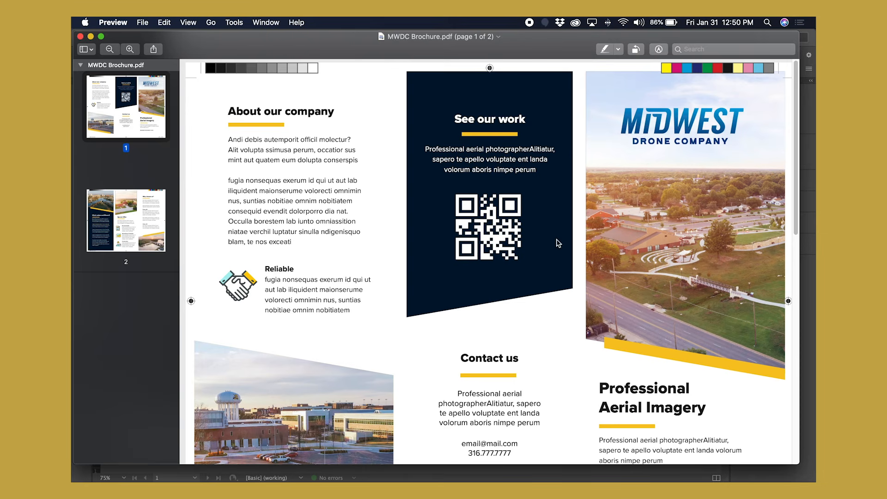
pyautogui.scroll(-2, 480, 245)
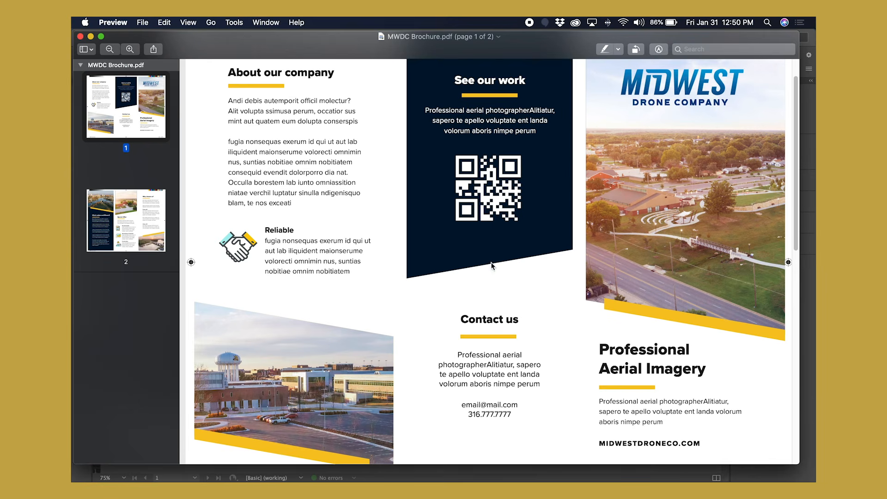
pyautogui.scroll(2, 493, 266)
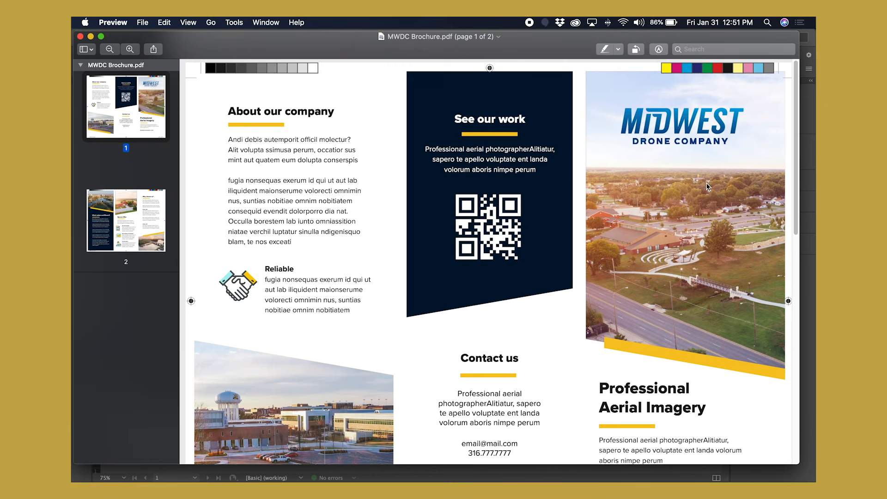
pyautogui.scroll(-6, 239, 243)
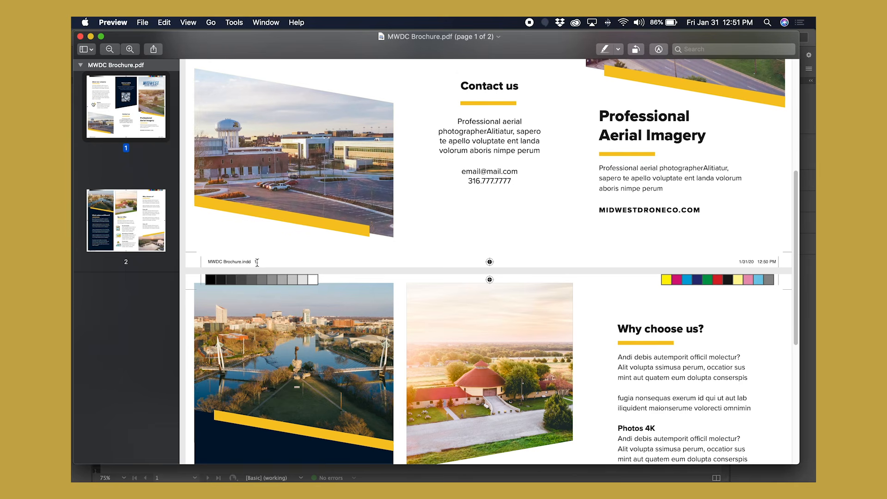